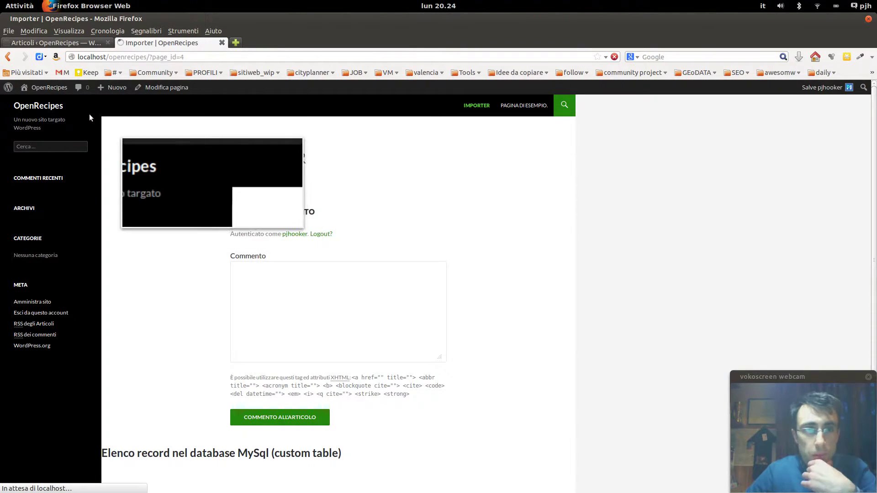
Reload the Articoli list and open the 'Kale Artichoke Dip with Greek Yogurt' post.
click(64, 42)
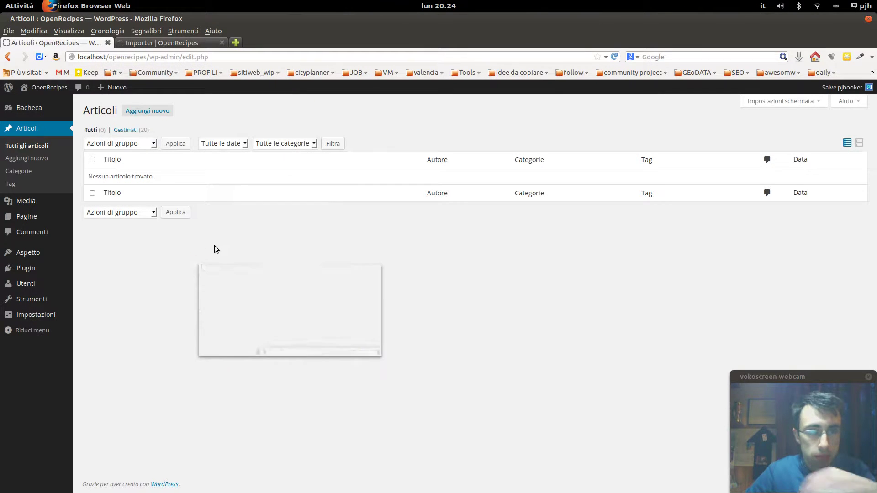
key(F5)
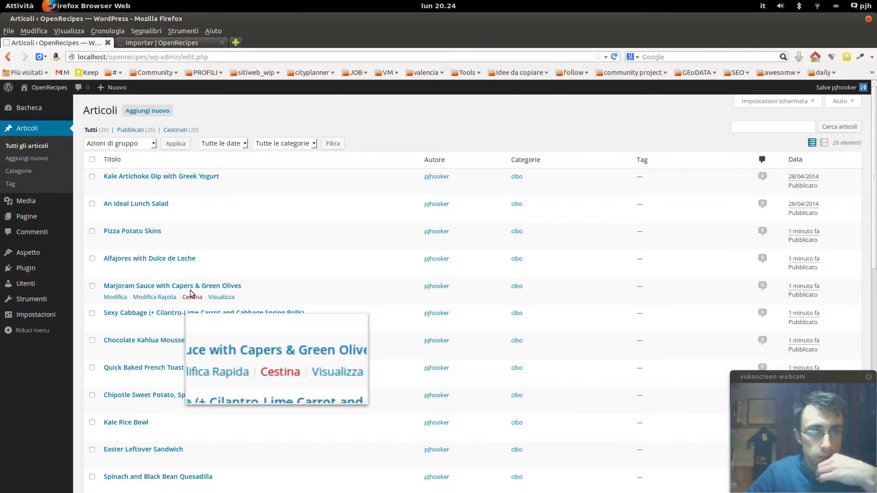
click(136, 180)
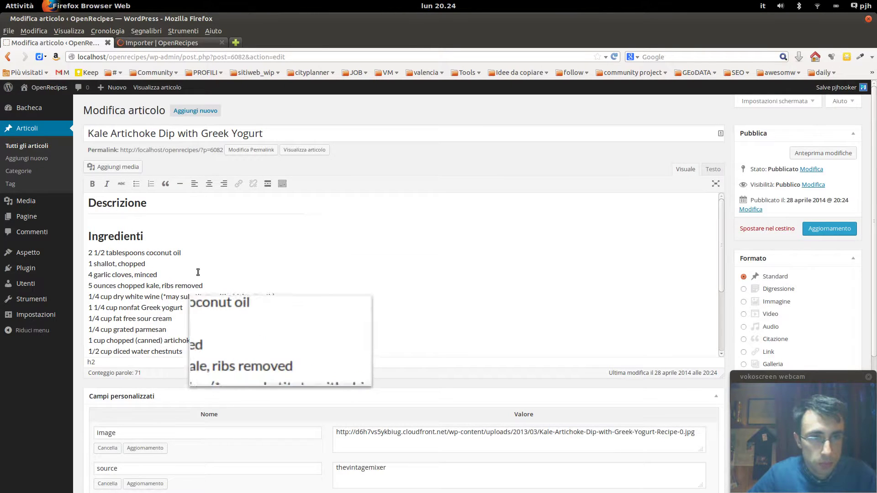
Review the post's ingredients and Campi personalizzati, then return to Tutti gli articoli.
scroll(146, 311, down, 2)
scroll(115, 410, down, 4)
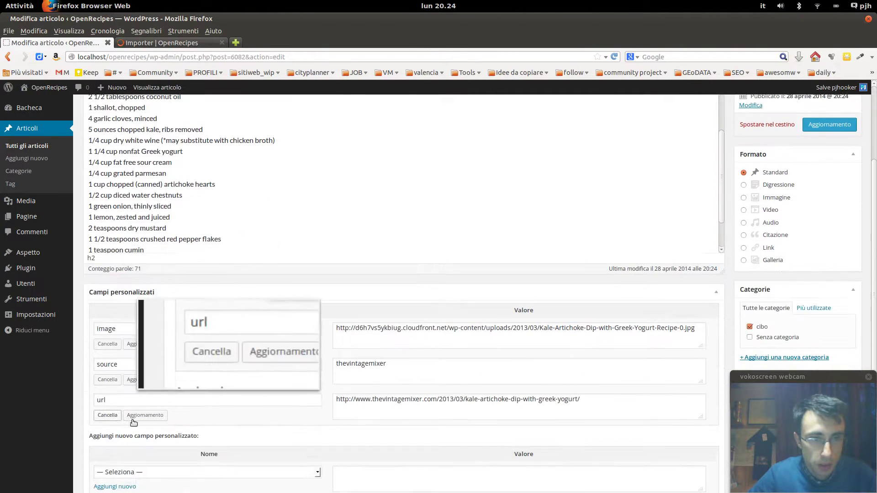
scroll(424, 462, down, 1)
scroll(424, 462, up, 5)
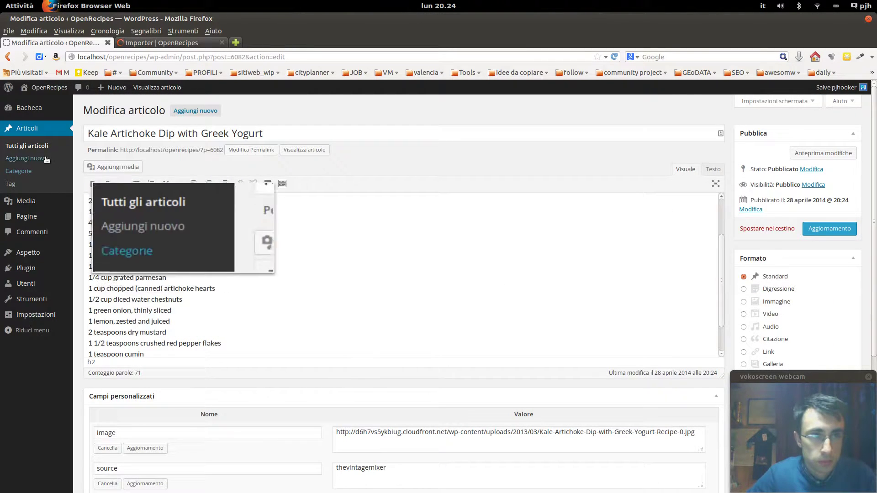
click(34, 129)
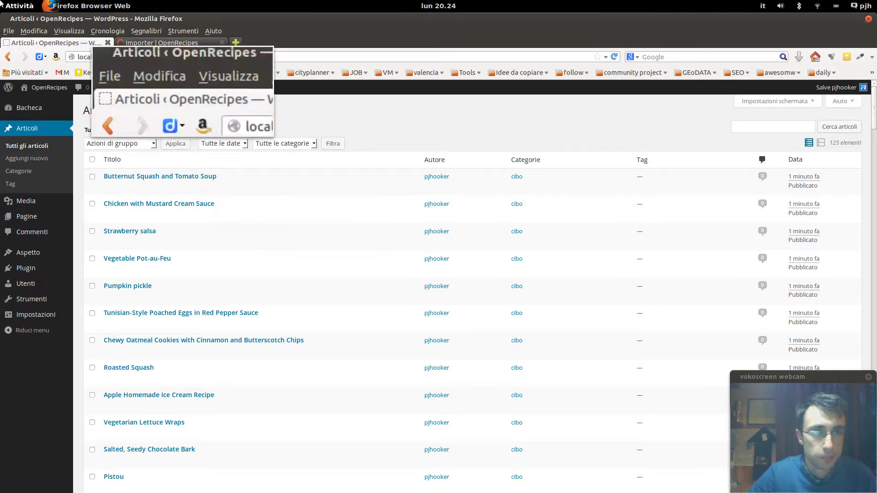
Reload the Articoli list to watch the count rise, then show the Openrecipes2 Importer counts.
key(super)
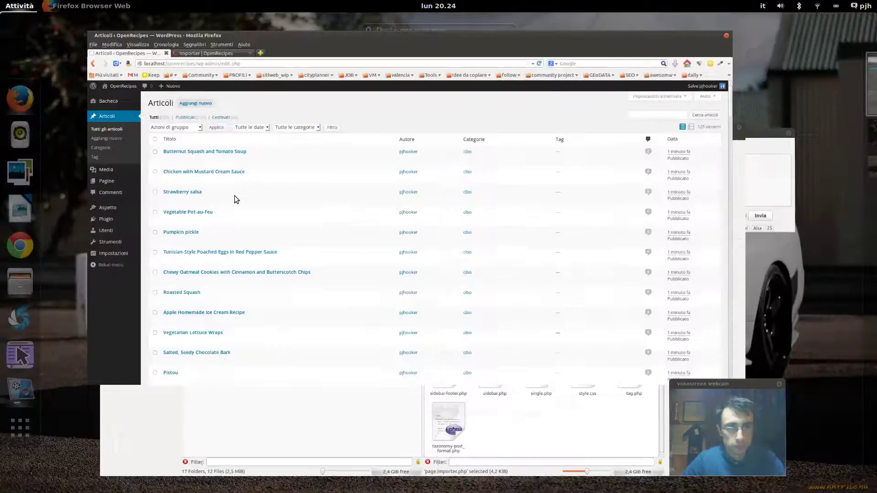
click(638, 213)
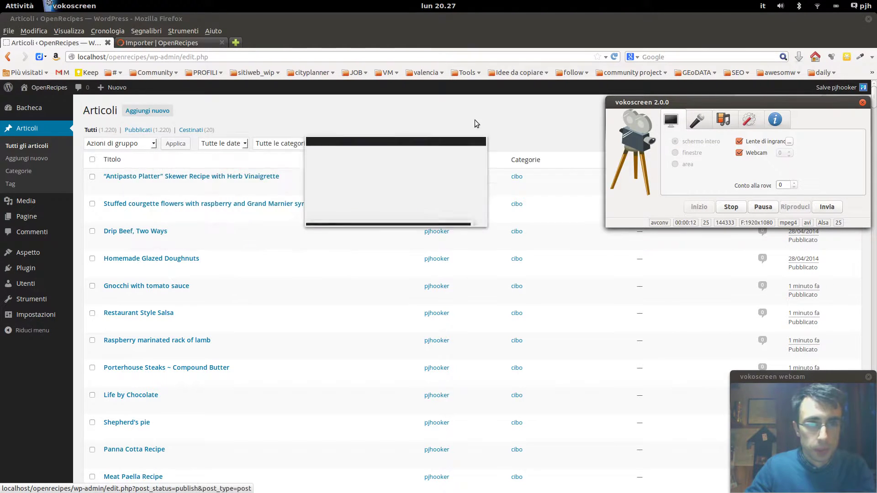
click(616, 58)
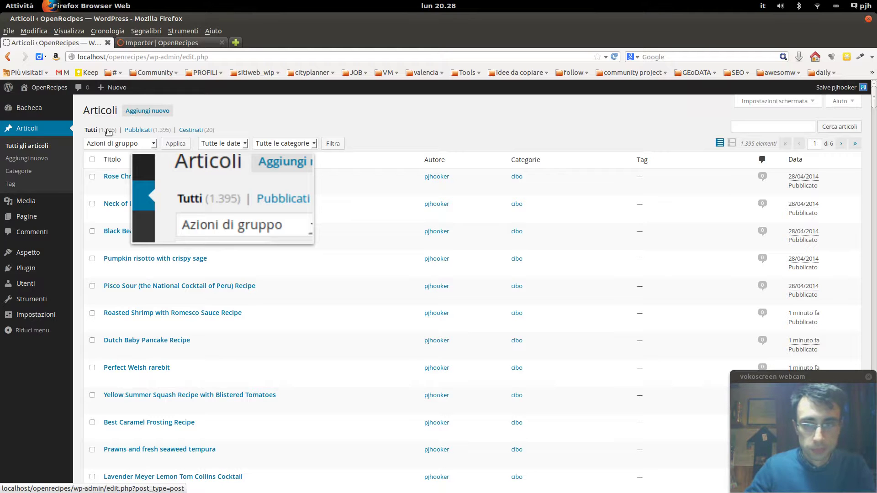
key(super)
click(574, 212)
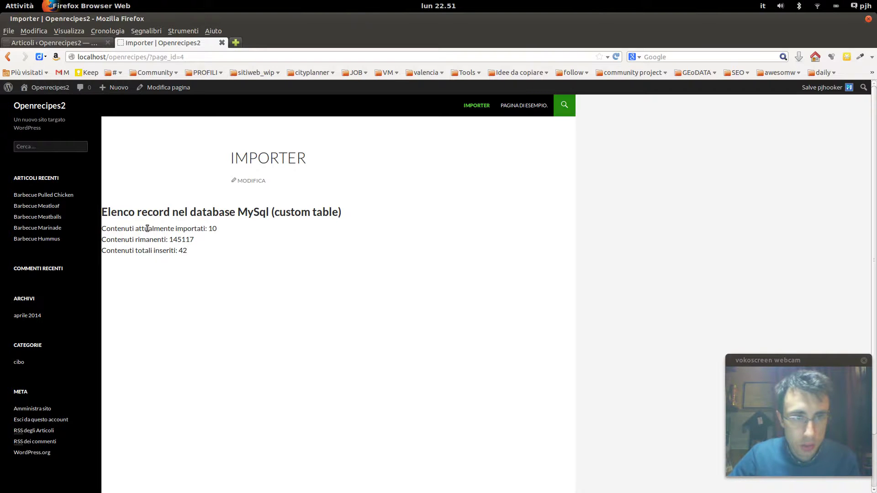
Watch the importer refresh to 52 inserted and 145107 remaining, then bring up Activities.
drag(195, 240, 170, 239)
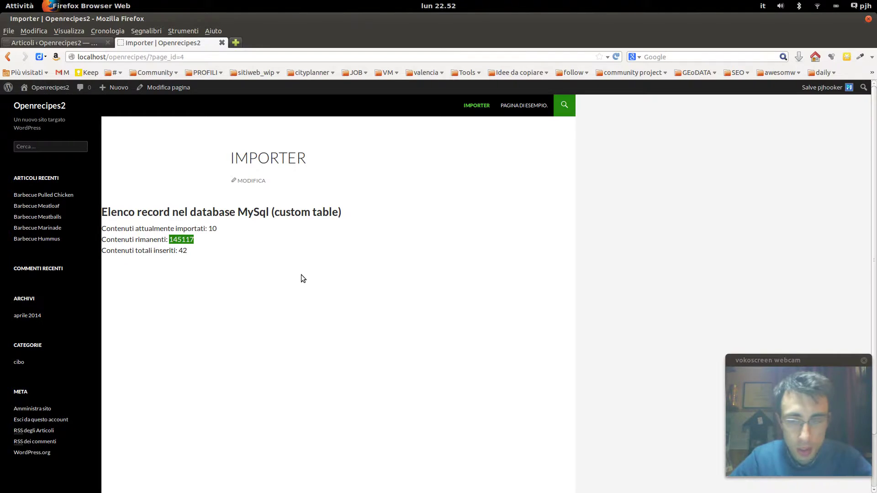
click(302, 275)
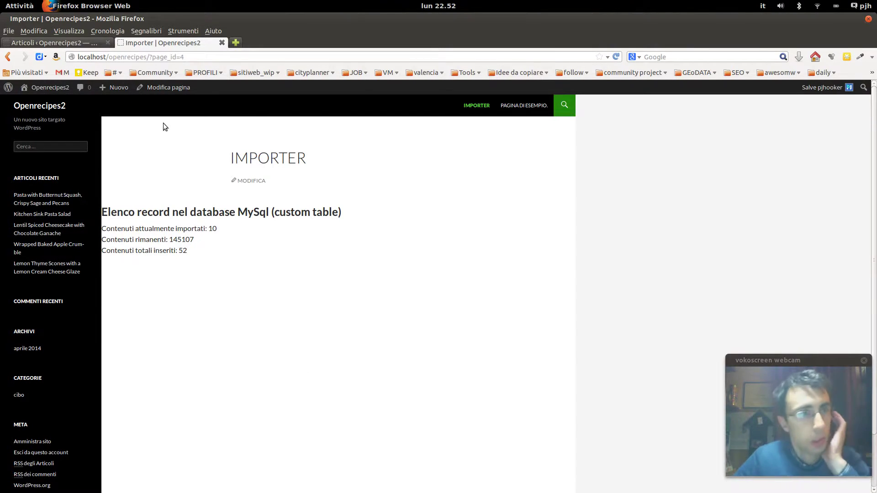
click(20, 3)
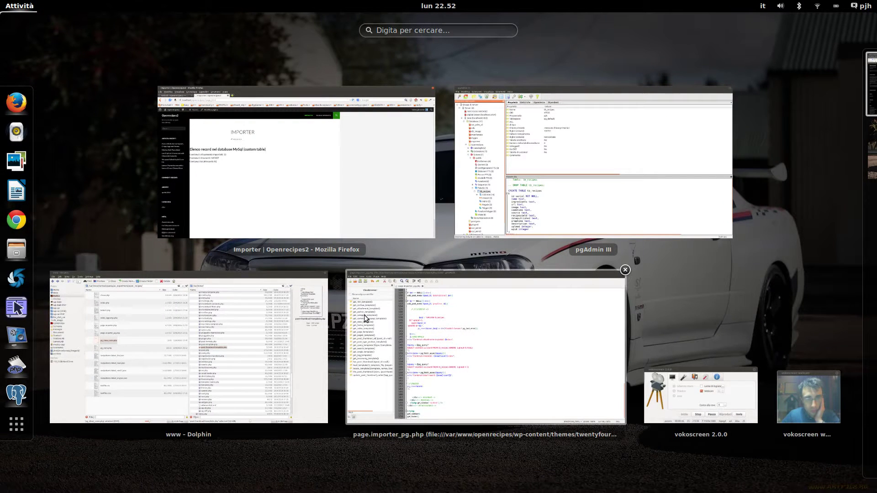
Close Dolphin, view tb_recipes in pgAdmin III, and enable vokoscreen's magnifier.
click(327, 270)
click(555, 171)
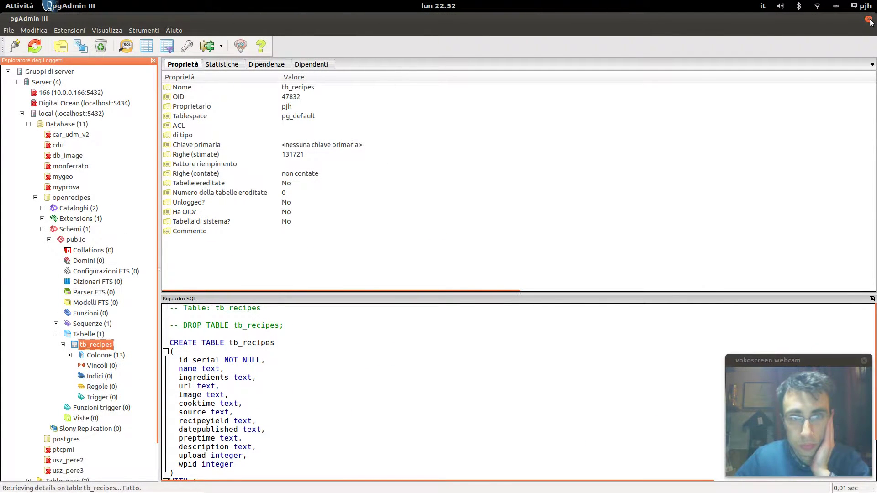
mouse_move(1, 1)
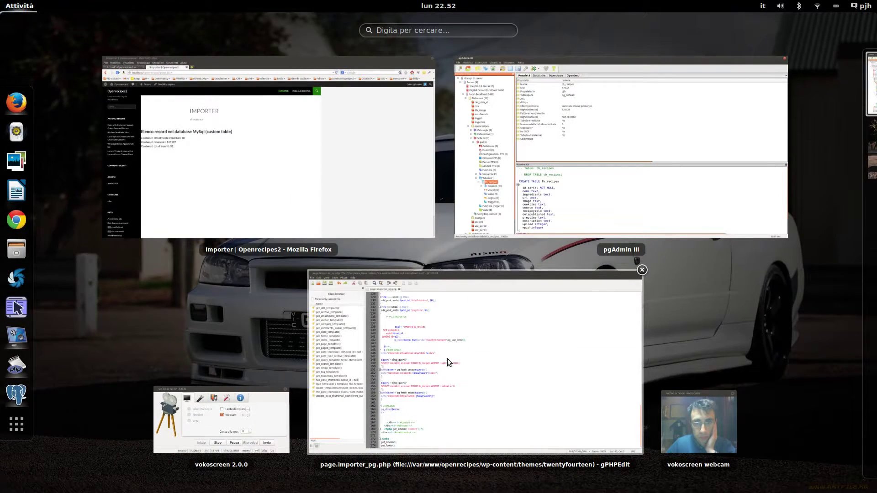
click(277, 426)
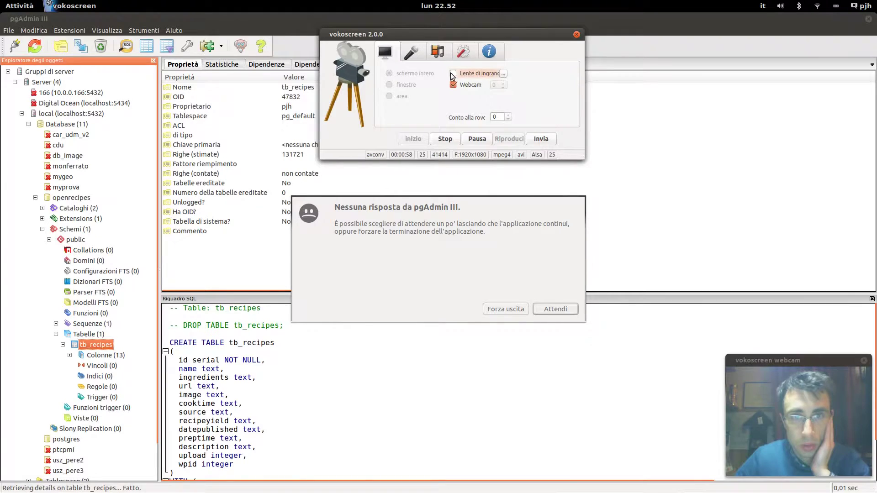
click(470, 73)
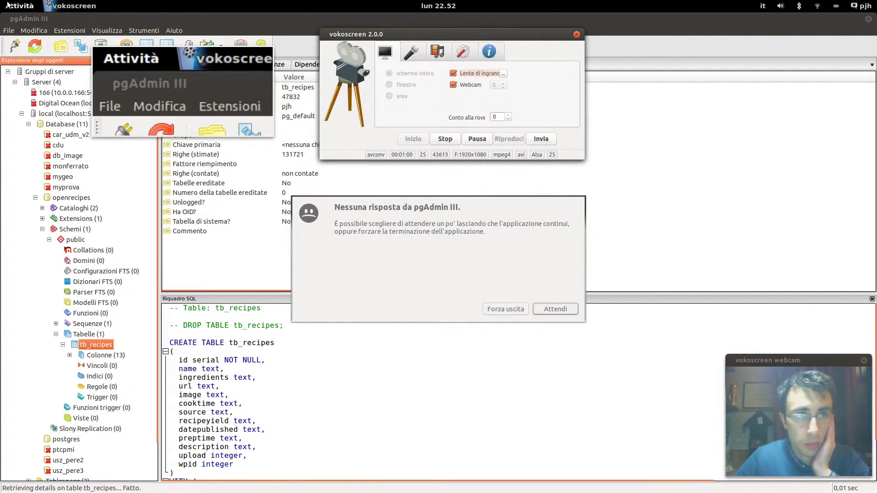
Return to the Firefox importer page at 82 inserted and dismiss the pgAdmin crash notice.
mouse_move(1, 1)
click(296, 156)
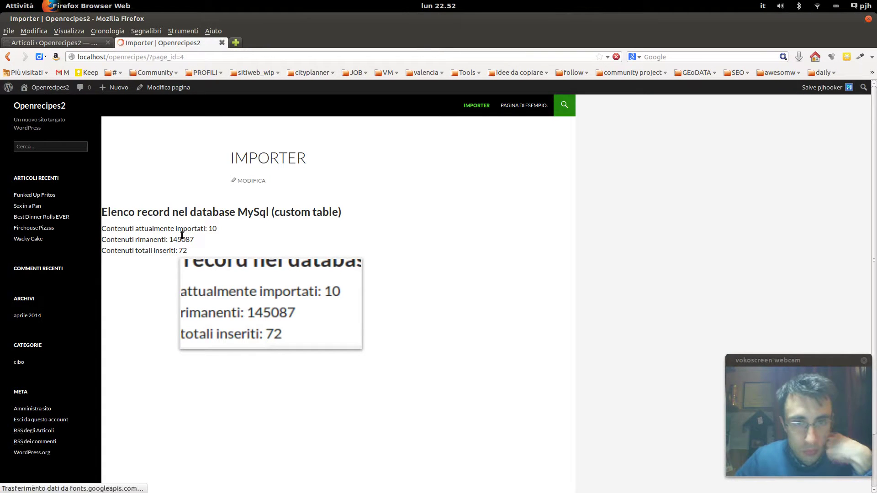
mouse_move(1, 1)
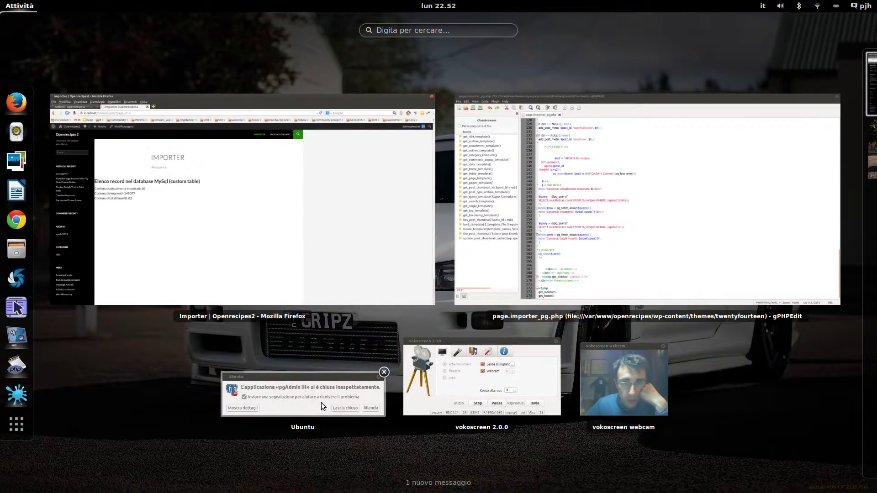
click(365, 401)
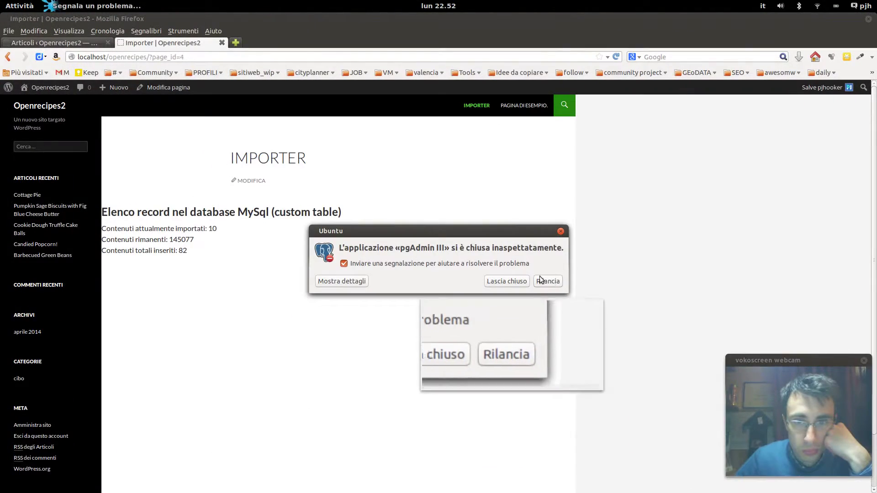
click(511, 281)
Change line 65's tb_recipes query from LIMIT 10 to LIMIT 100 and save page.importer_pg.php.
mouse_move(2, 2)
click(552, 391)
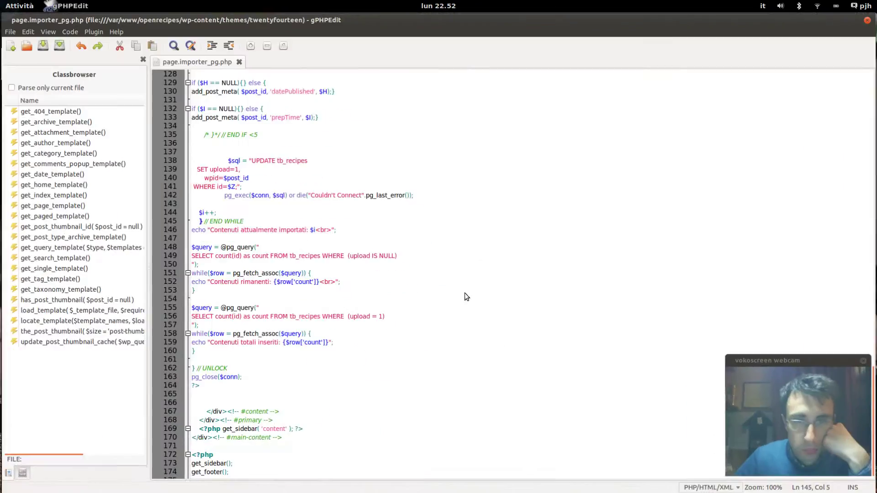
scroll(393, 309, up, 18)
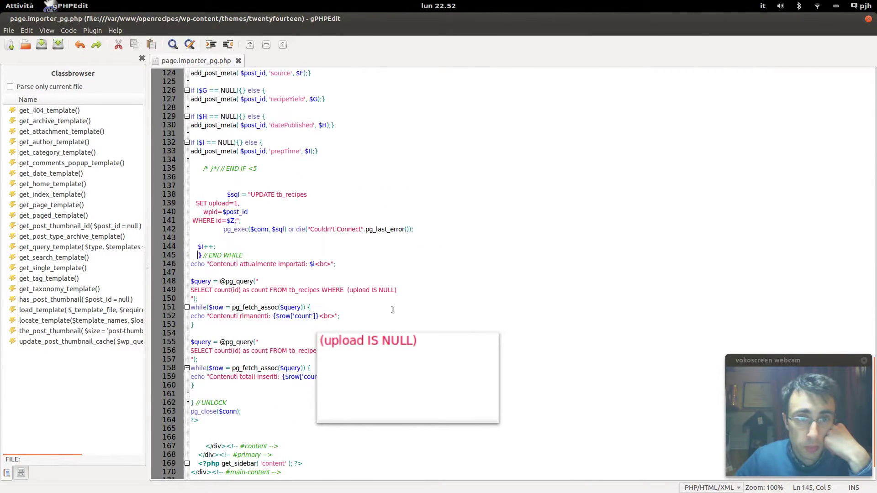
scroll(393, 310, up, 20)
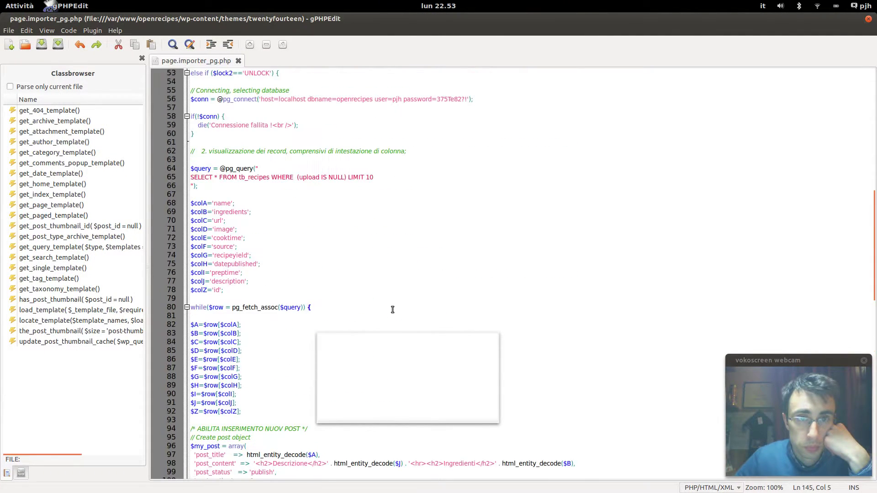
scroll(393, 309, down, 5)
scroll(393, 309, up, 4)
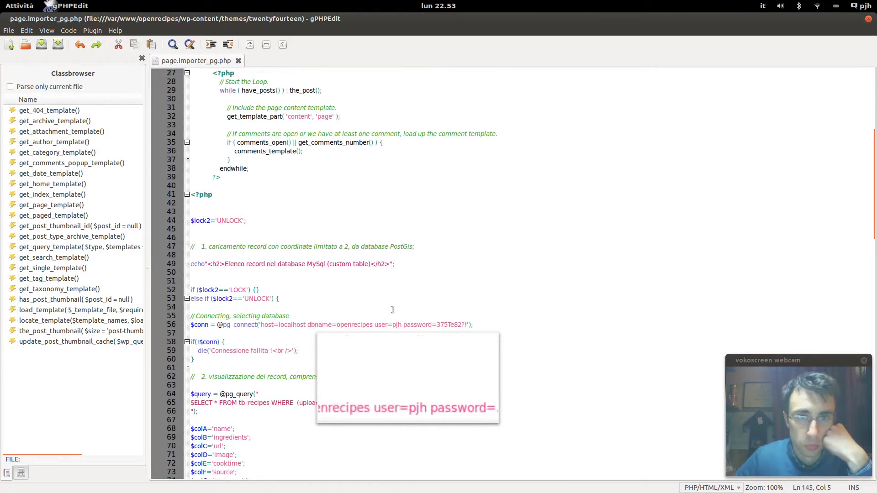
scroll(393, 310, up, 5)
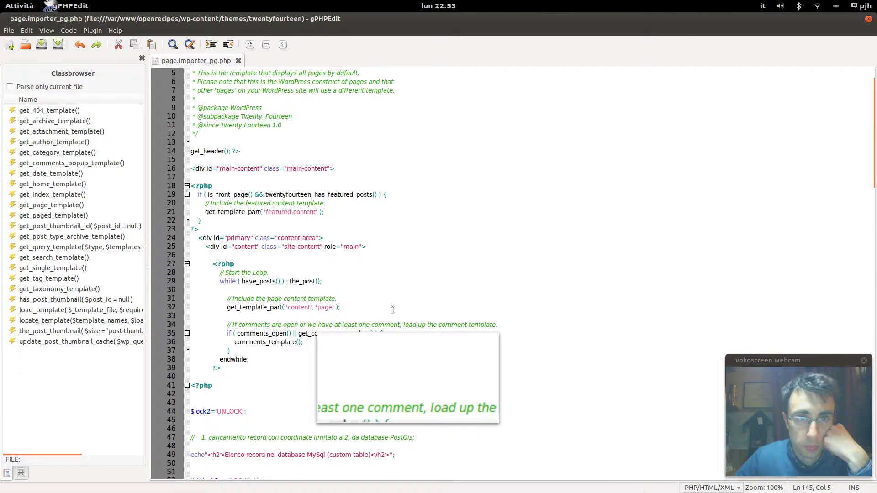
scroll(393, 310, down, 7)
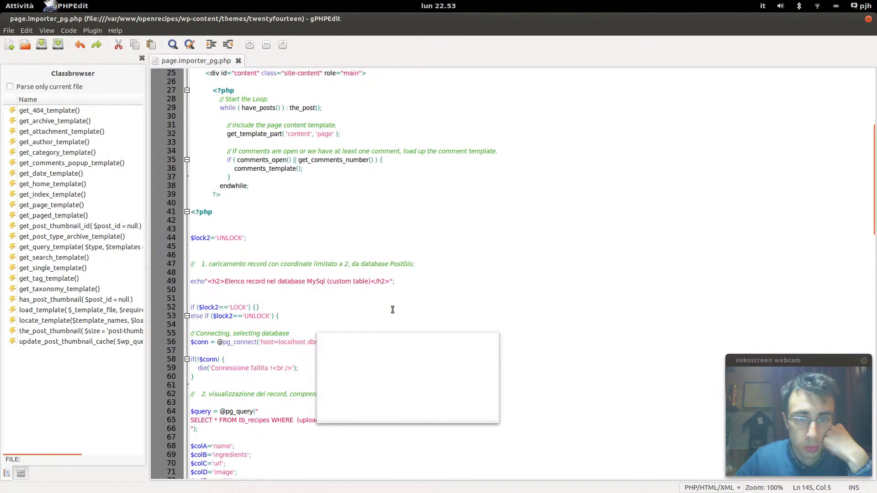
scroll(393, 310, down, 3)
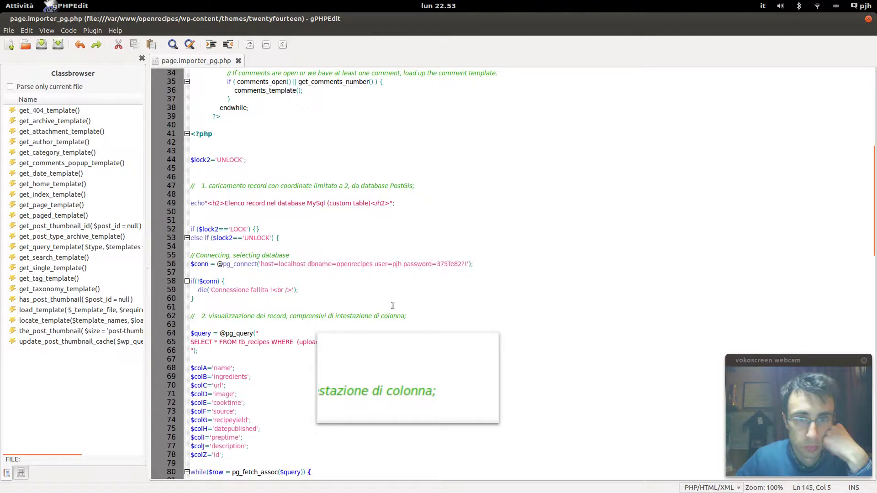
scroll(389, 315, down, 1)
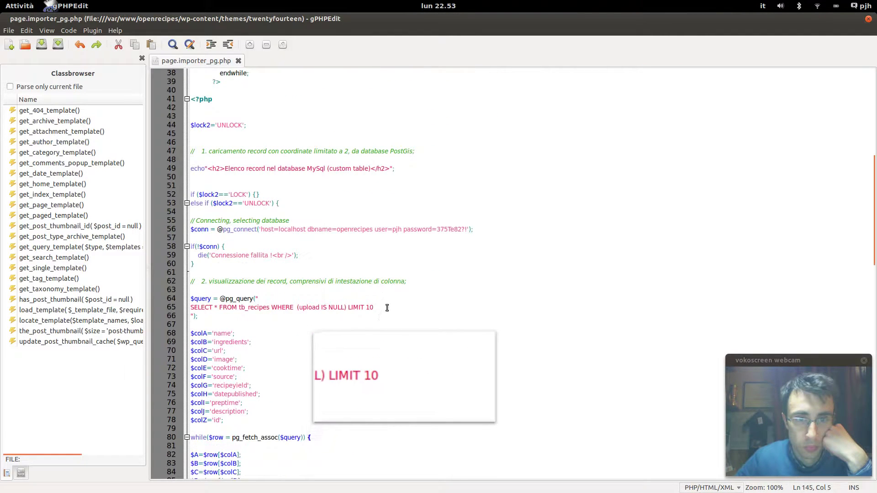
click(387, 307)
text(0)
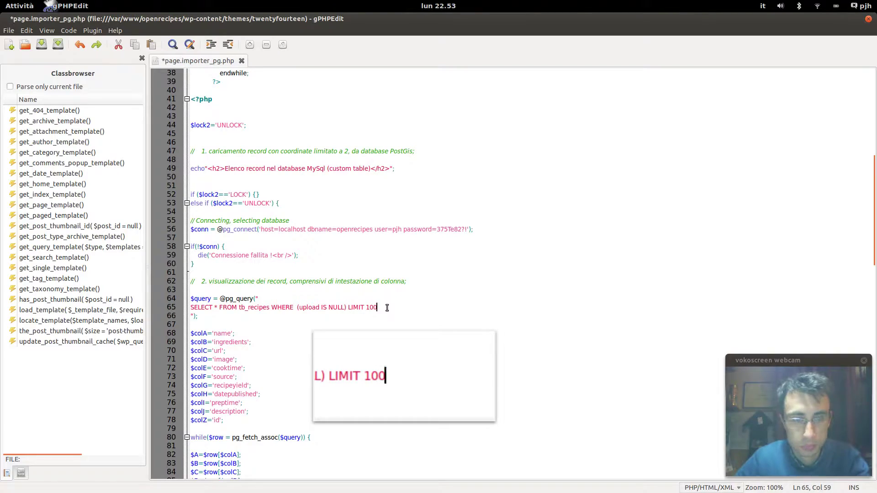
key(ctrl+s)
Reload the Importer page to import 100 recipes, reaching 144977 remaining and 182 inserted.
mouse_move(1, 1)
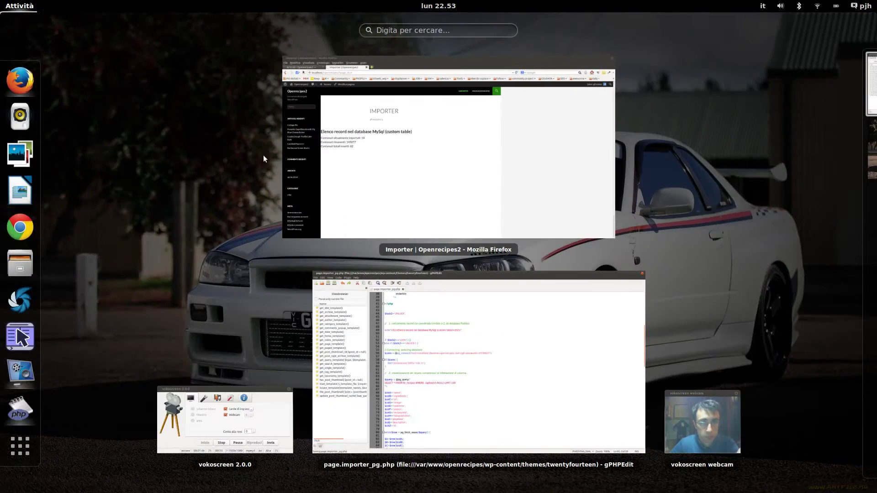
click(395, 184)
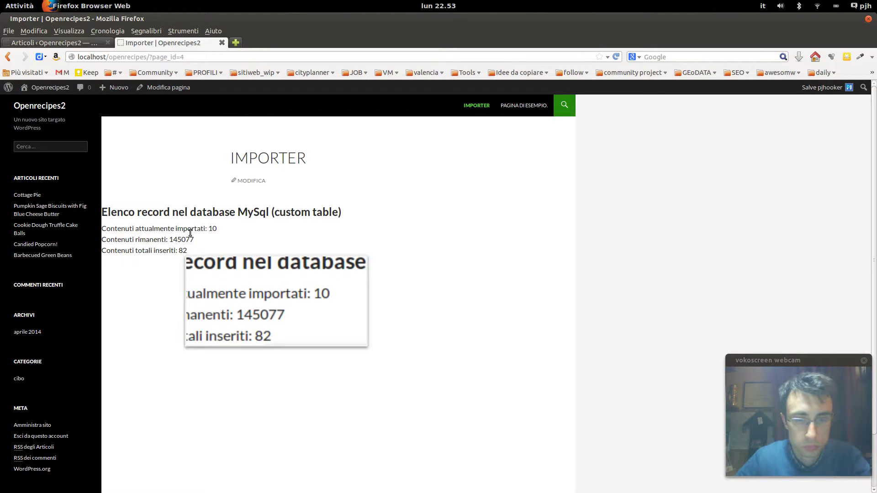
key(F5)
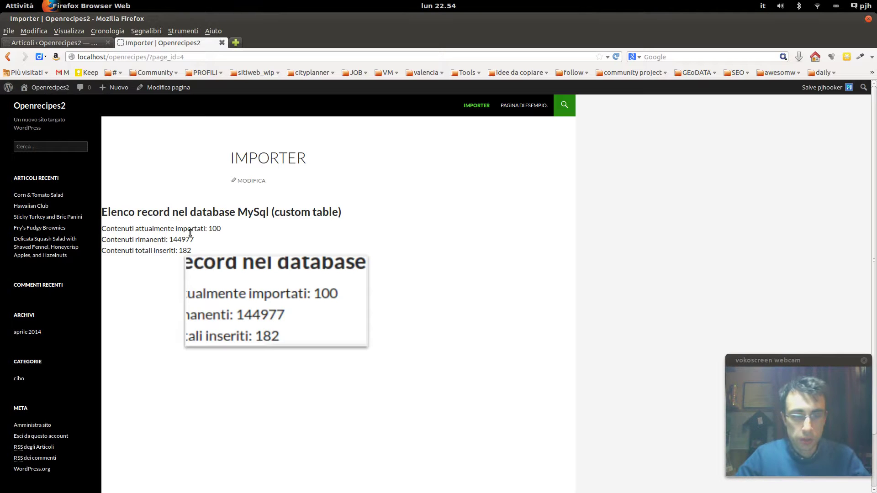
key(super)
click(205, 397)
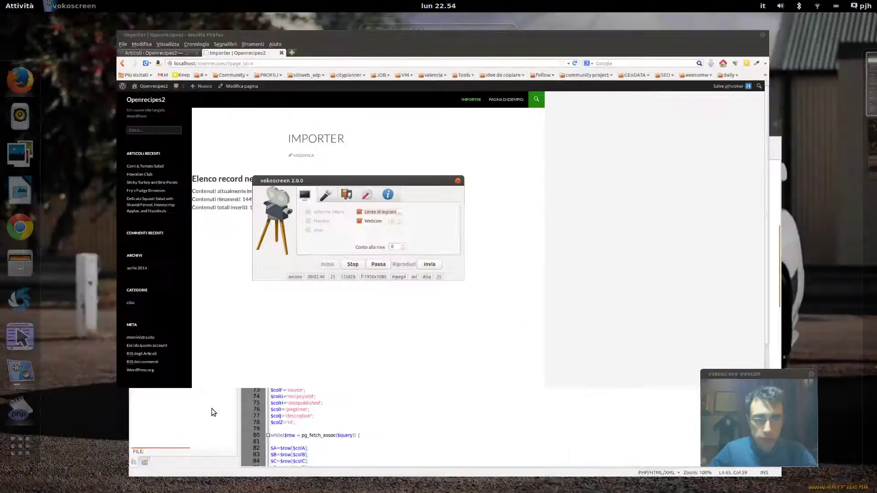
Pause recording and reload Tutti in Articoli, now listing 1.682 posts across 85 pages.
click(473, 139)
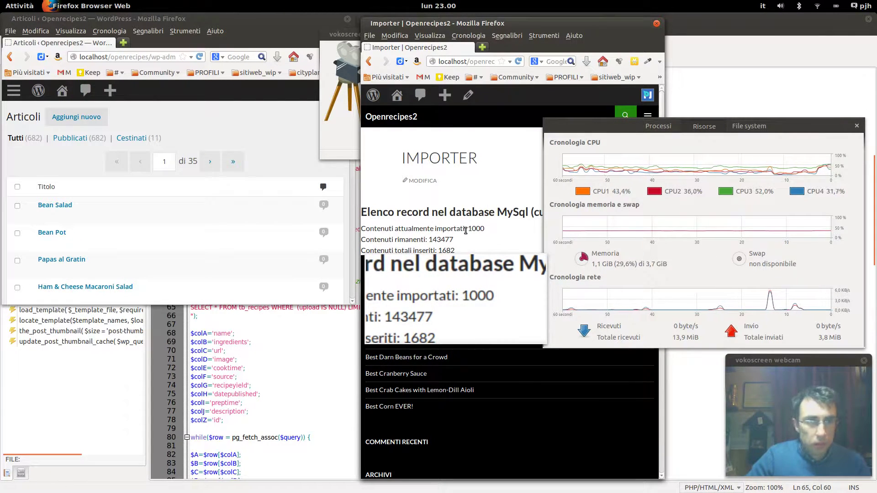
click(18, 139)
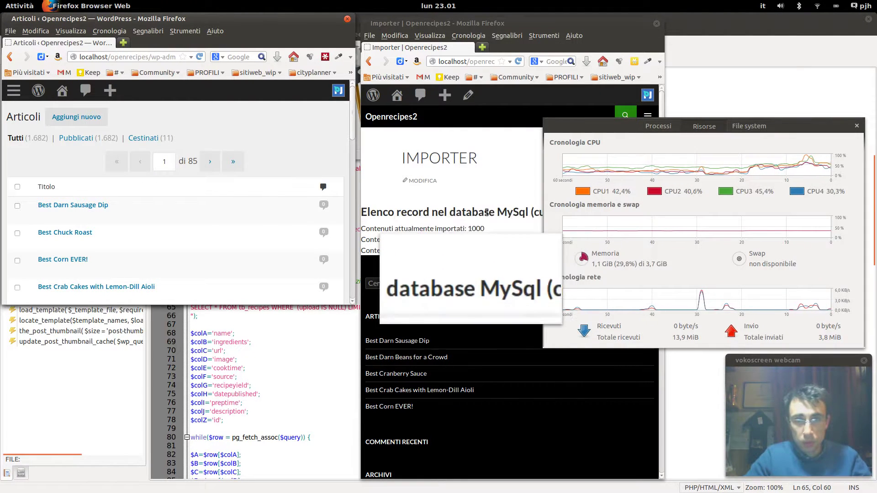
click(476, 225)
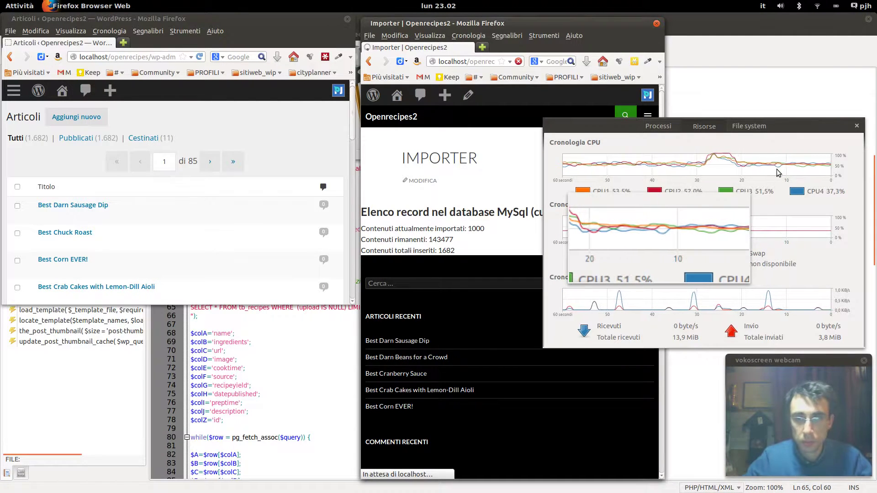
key(super)
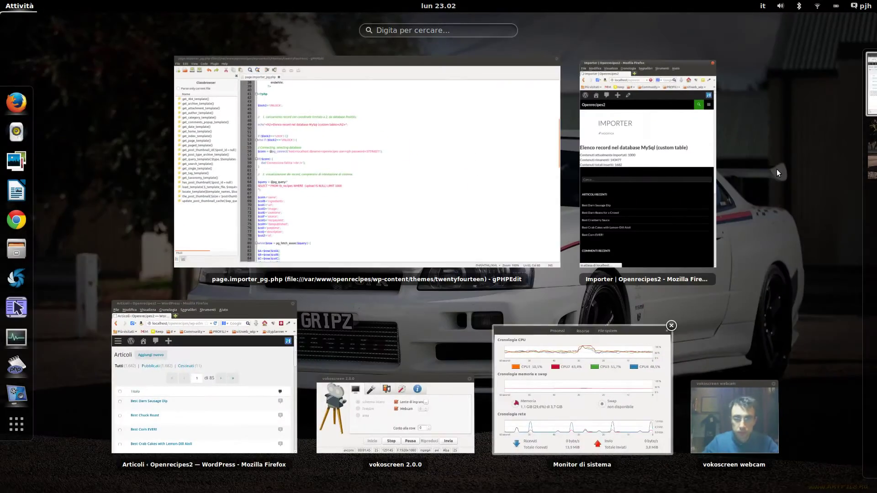
click(383, 412)
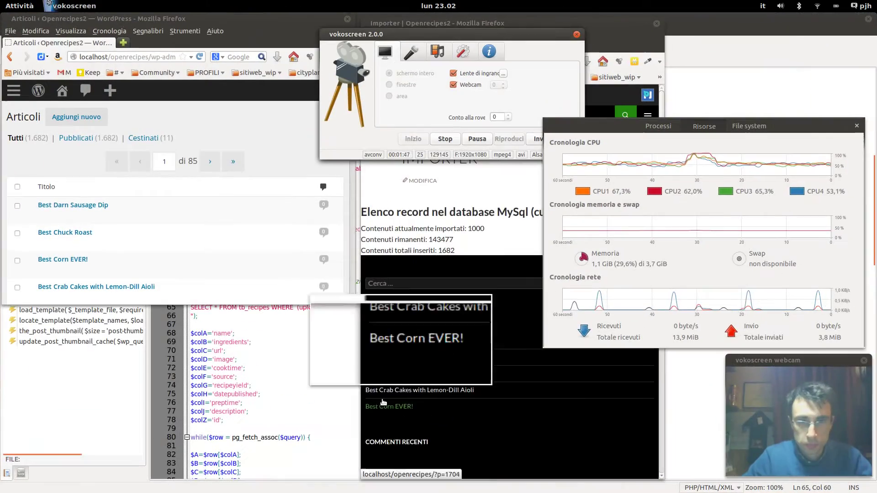
click(477, 139)
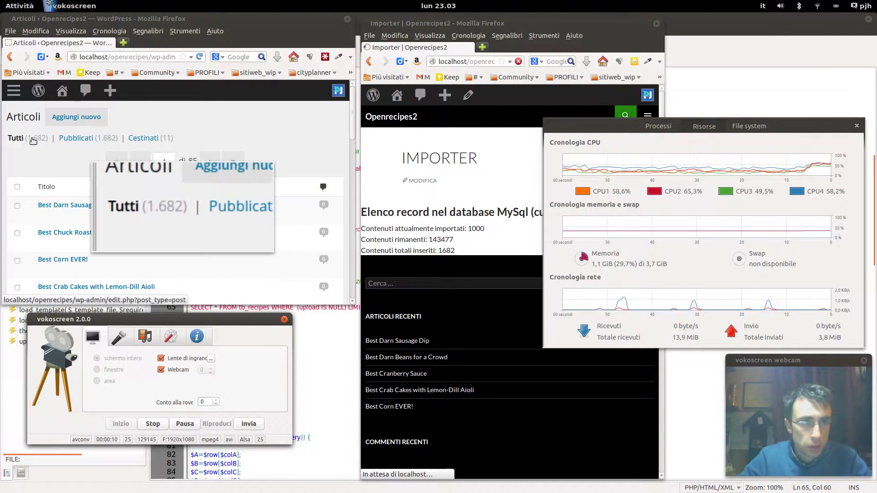
click(18, 142)
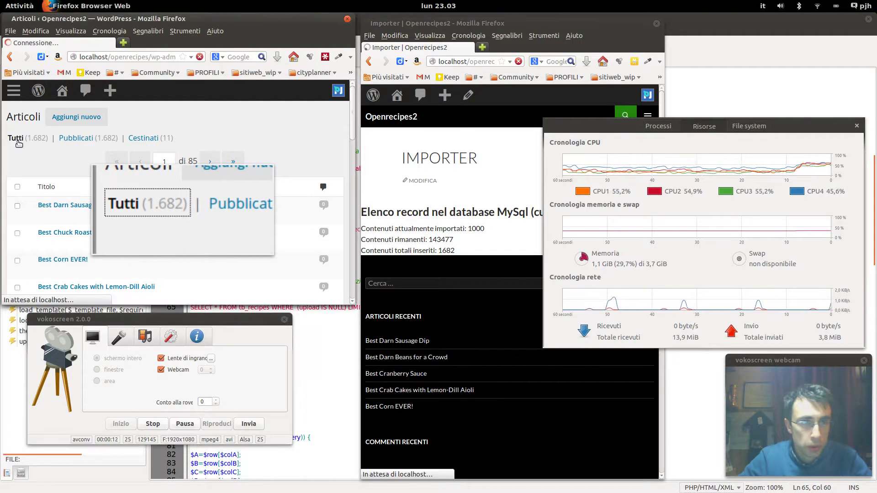